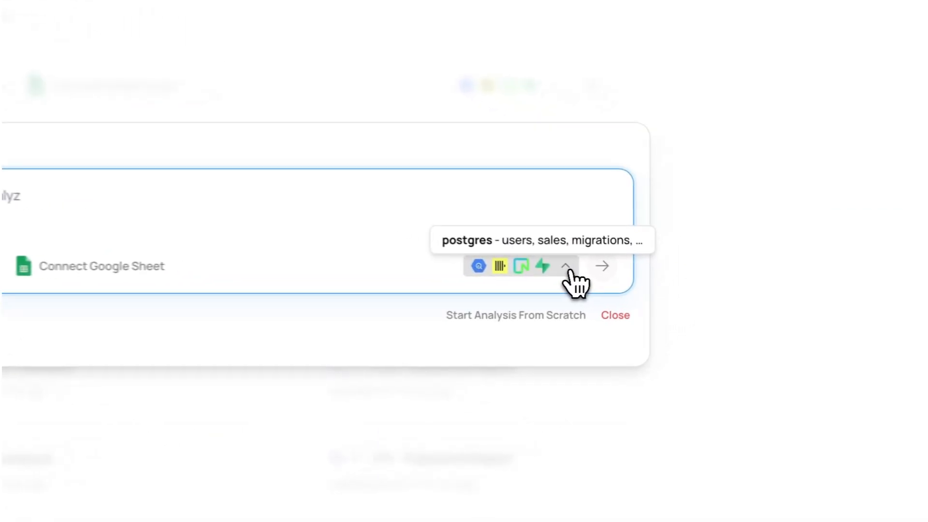
- Browse the data source types available for a new connection, and close the form without adding one
left_click(567, 268)
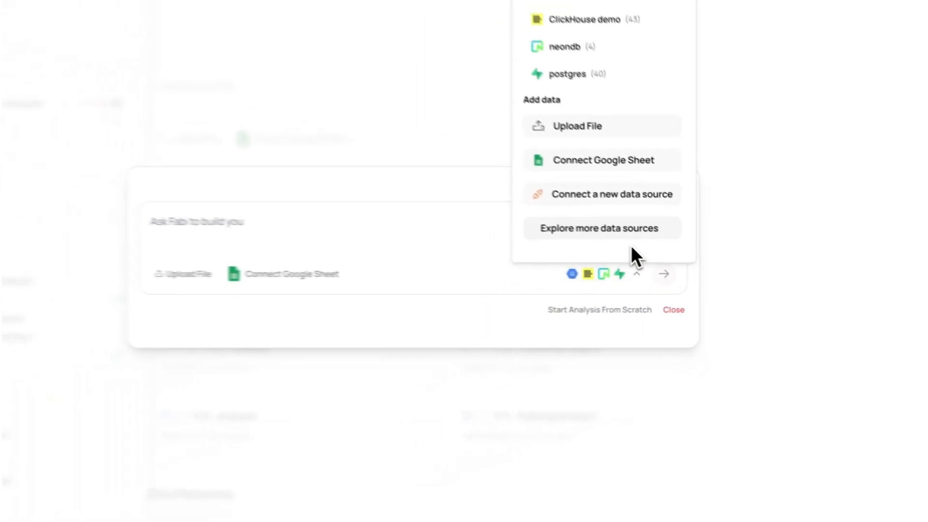
left_click(527, 153)
left_click(644, 209)
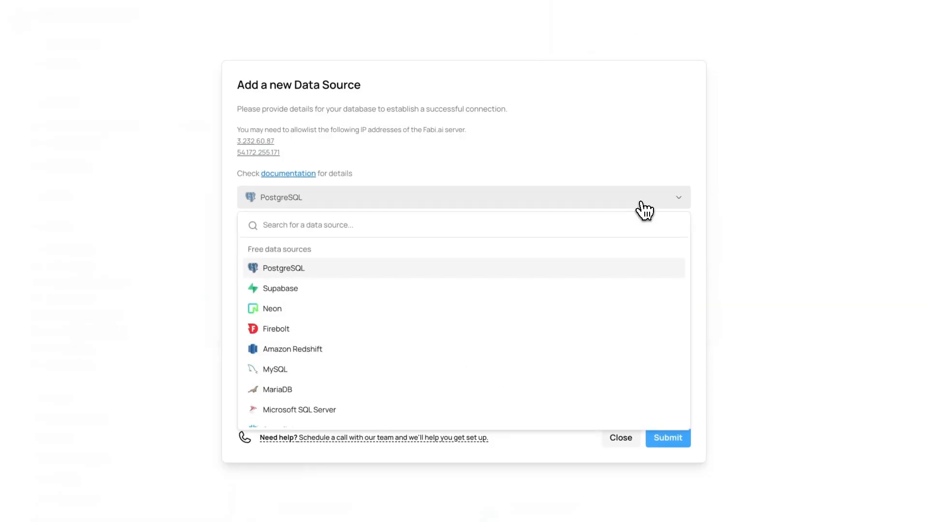
scroll(610, 341, "down", 10)
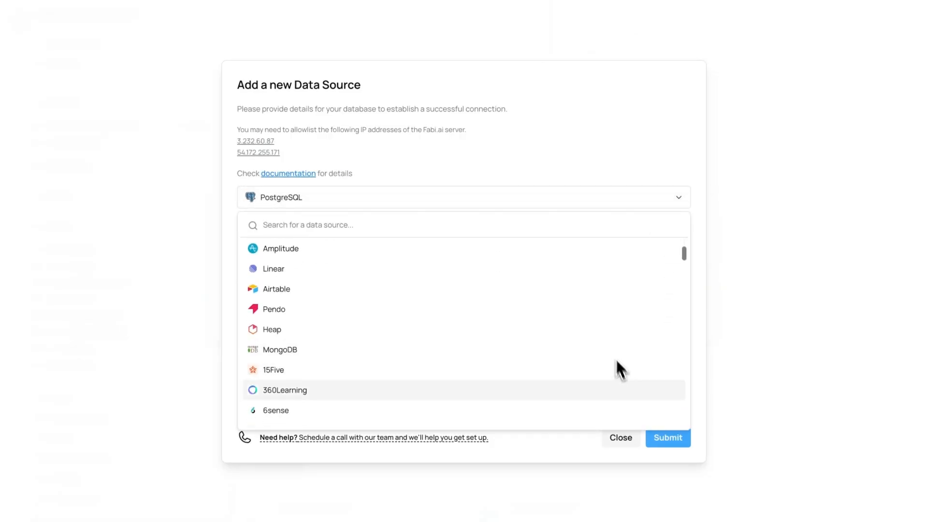
left_click(621, 439)
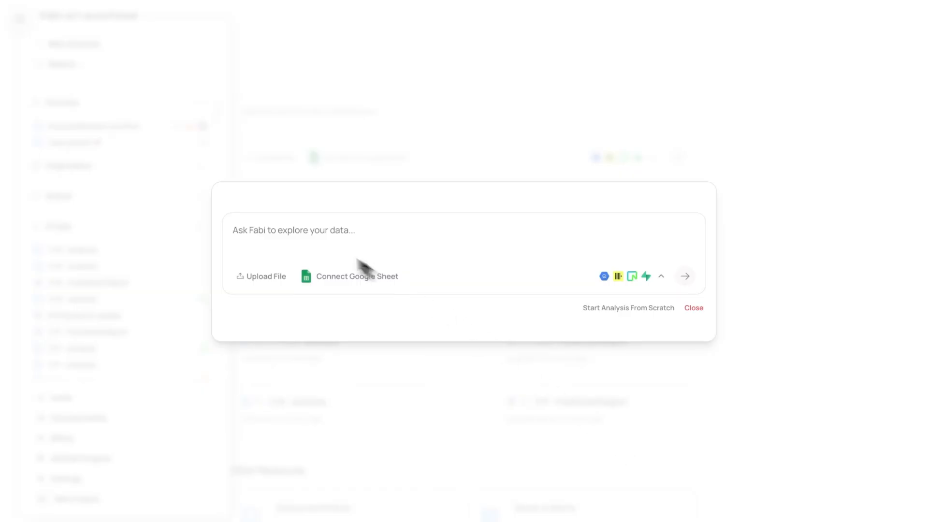
- Upload superdope_sales.csv from the Downloads folder to start a new analysis
left_click(297, 233)
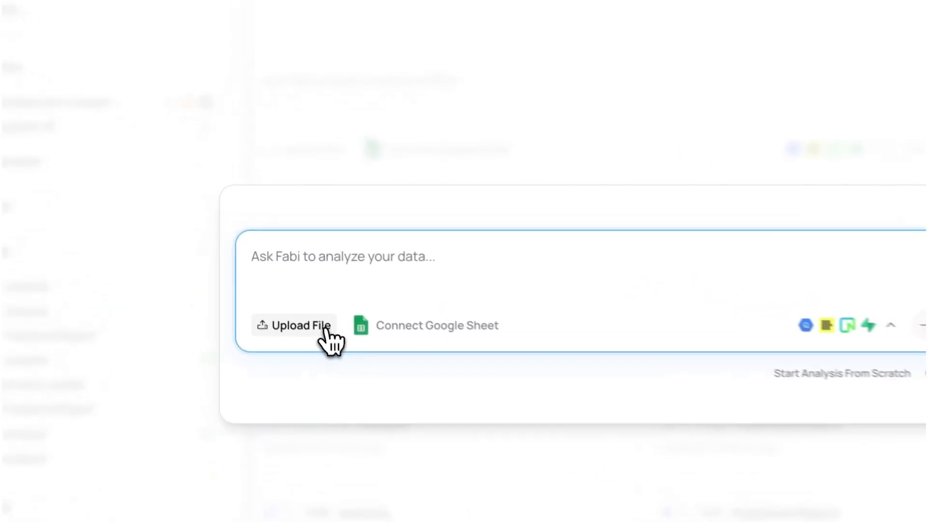
left_click(326, 329)
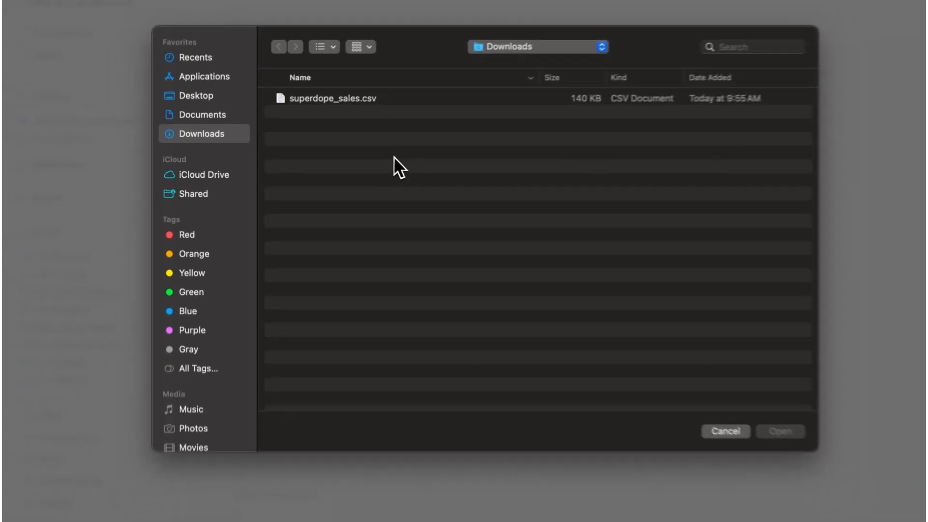
left_click(363, 103)
left_click(783, 434)
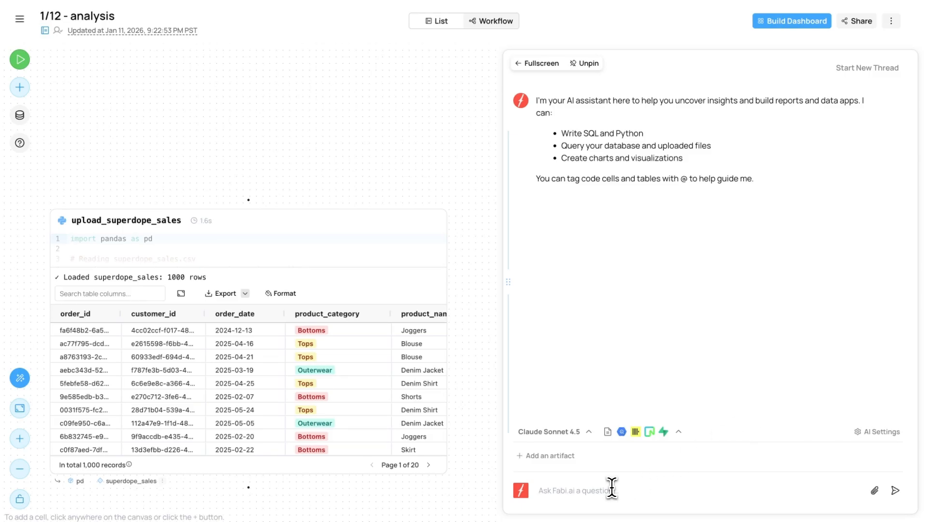
- Ask the AI assistant what the top states and product categories are
type("what are the top states and product categor")
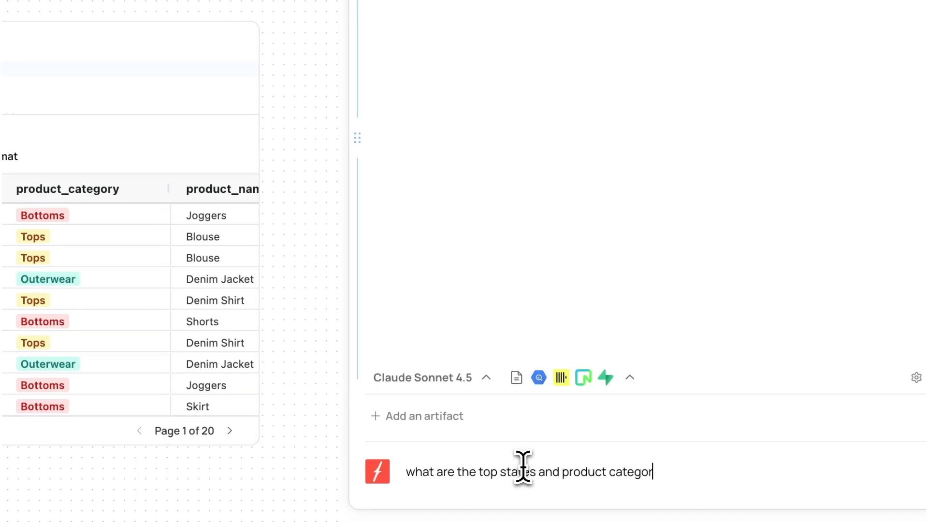
type("?")
key("Return")
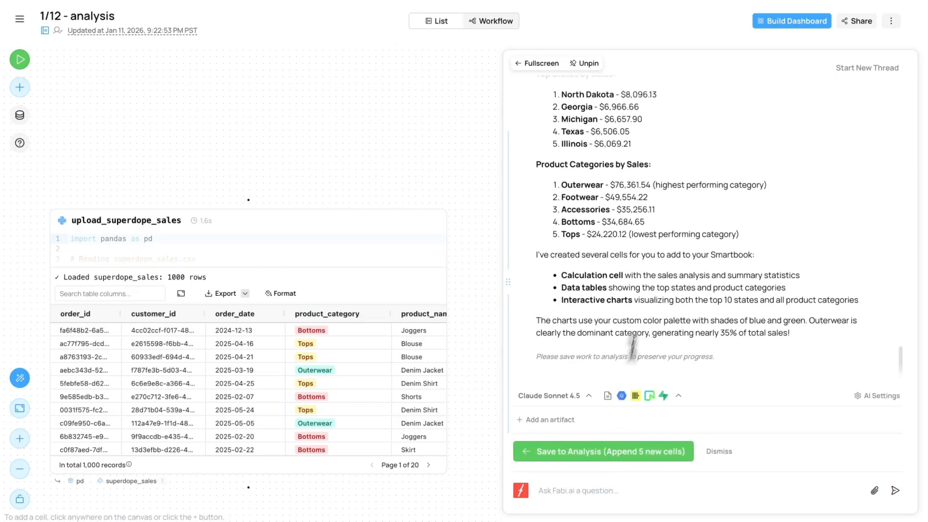
- Review the assistant's charts and key findings in the full-screen chat, and return to the Smartbook beside it
scroll(661, 227, "up", 6)
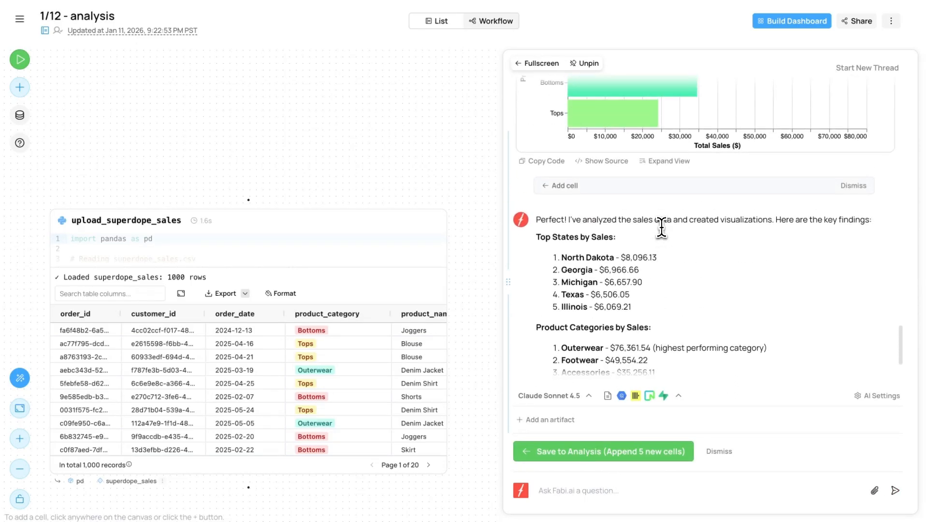
scroll(661, 227, "up", 2)
left_click(540, 63)
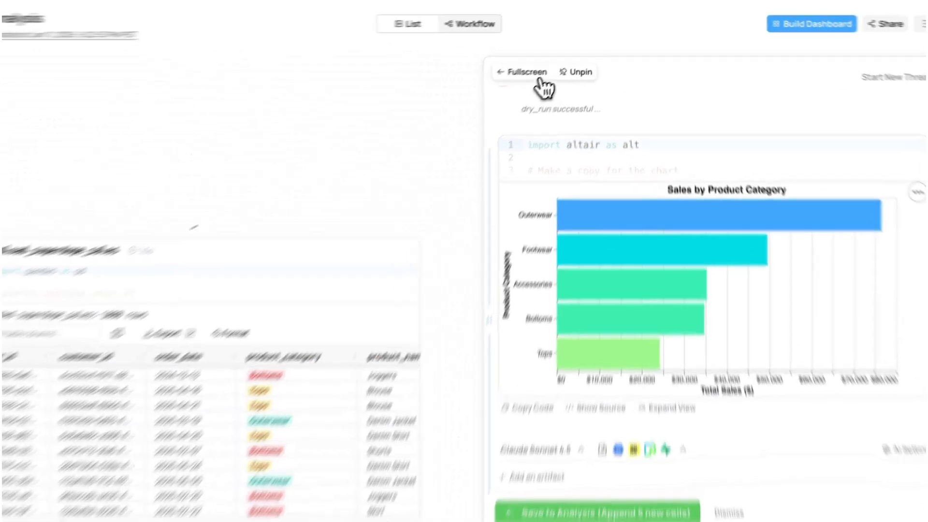
scroll(538, 263, "up", 10)
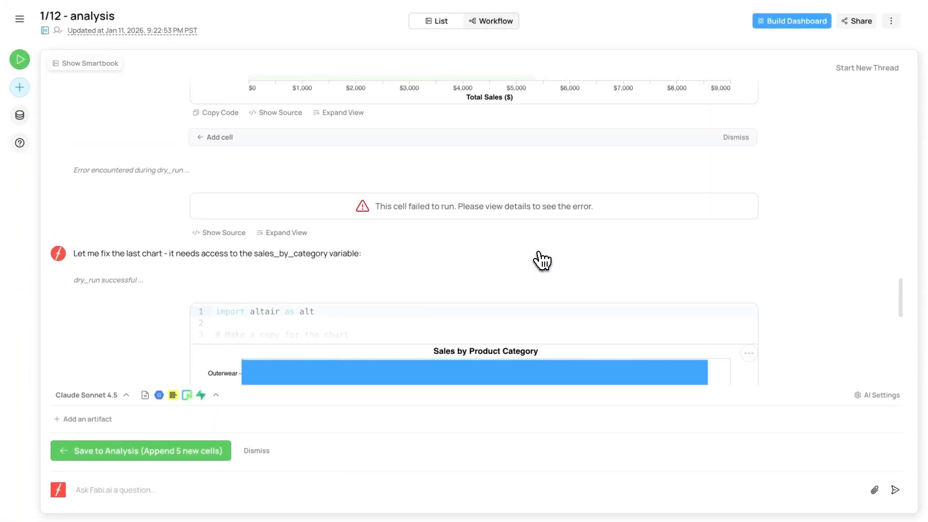
scroll(542, 261, "down", 10)
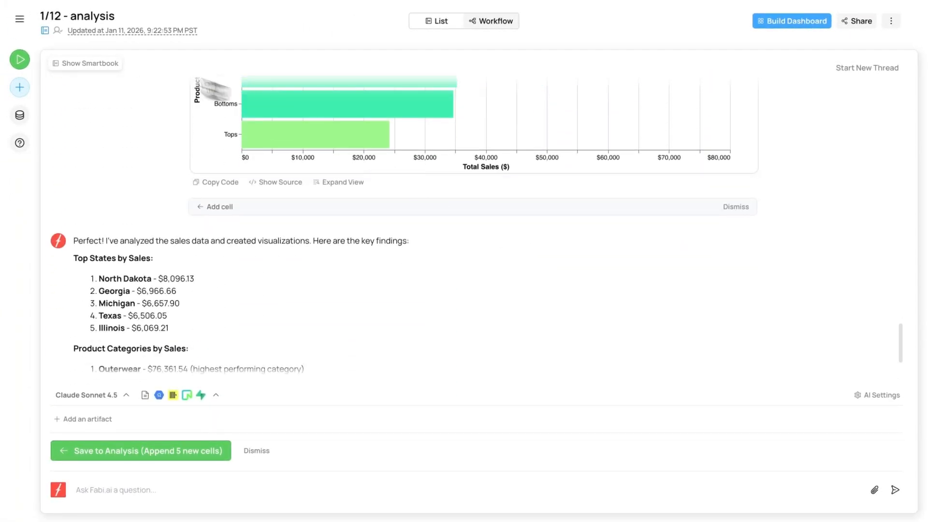
left_click(109, 65)
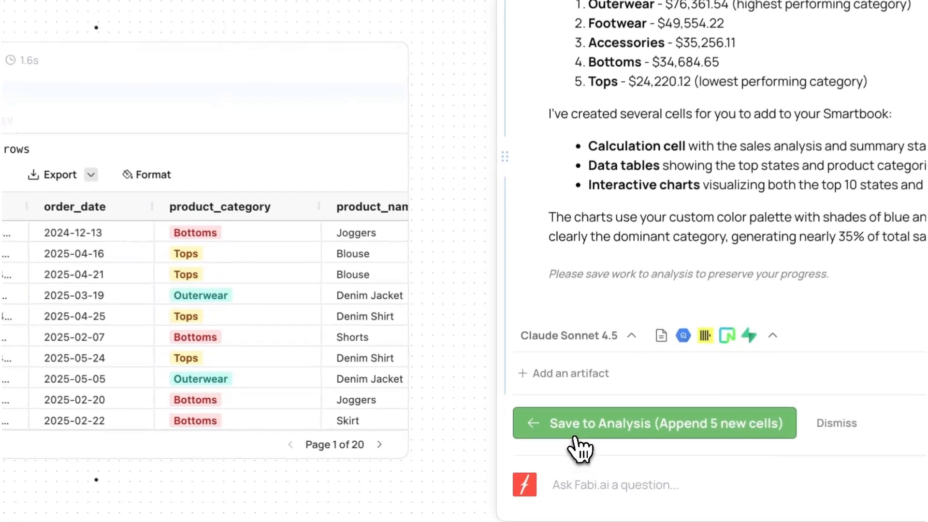
- Save the assistant's five new cells to the analysis and unpin the chat
left_click(575, 438)
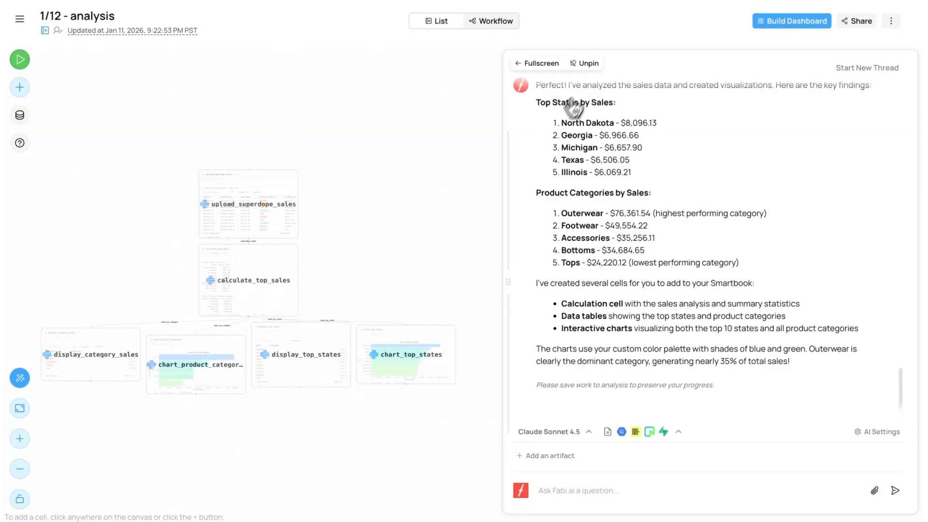
left_click(588, 65)
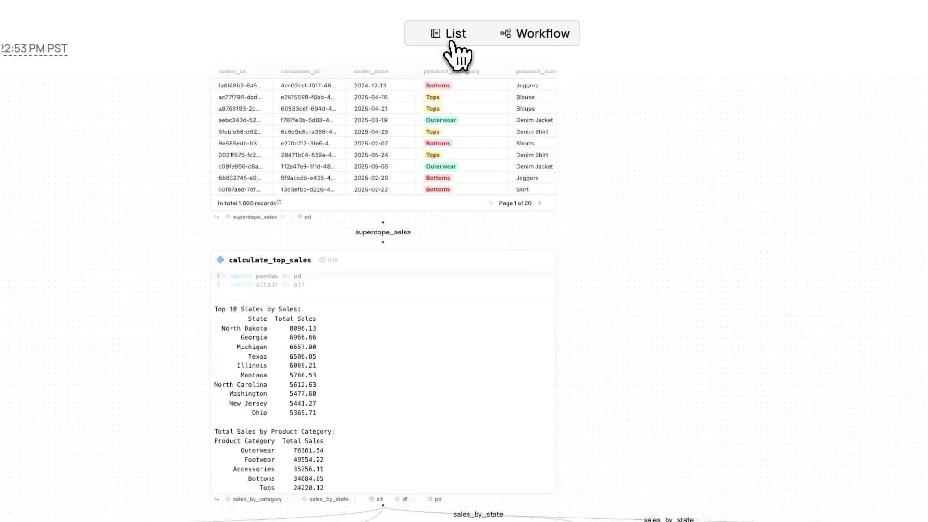
- Check the analysis in List view, return to Workflow view, and inspect the source code and chart of the chart_top_states cell
left_click(452, 42)
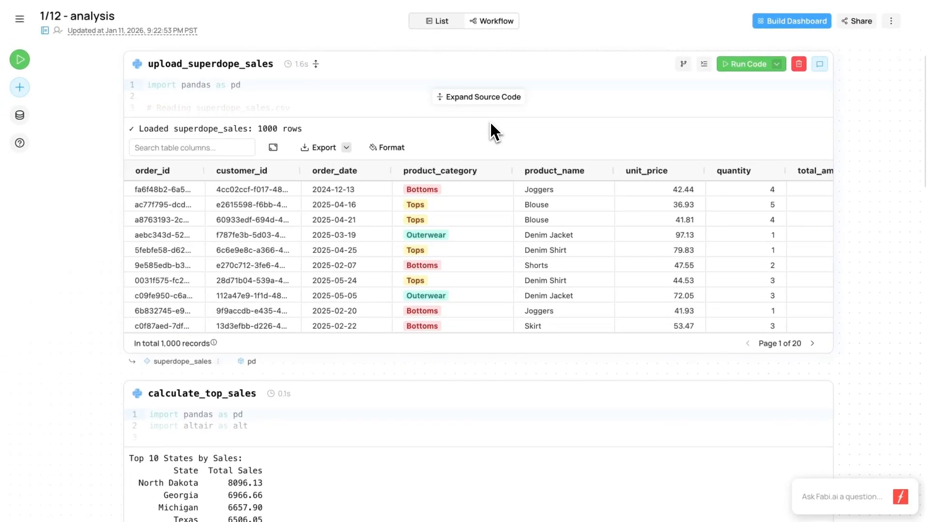
left_click(493, 22)
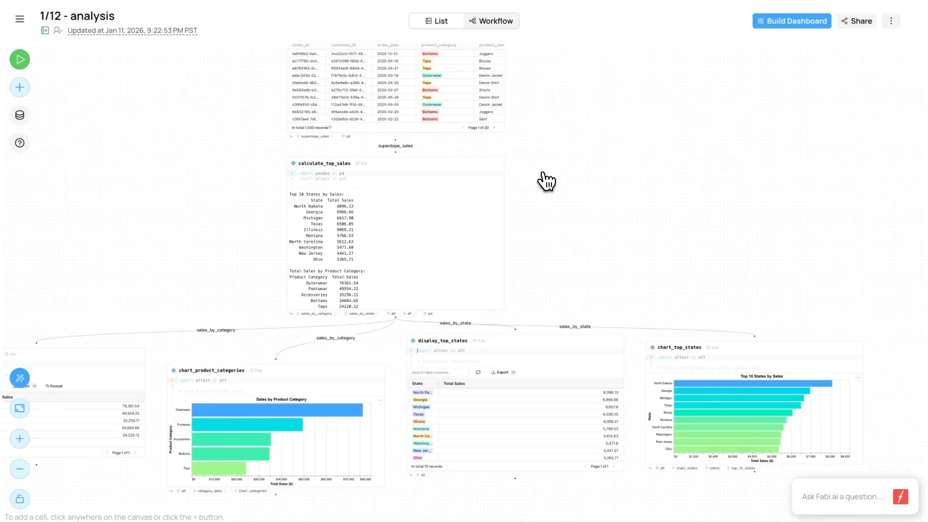
scroll(544, 182, "down", 2)
scroll(472, 305, "up", 5)
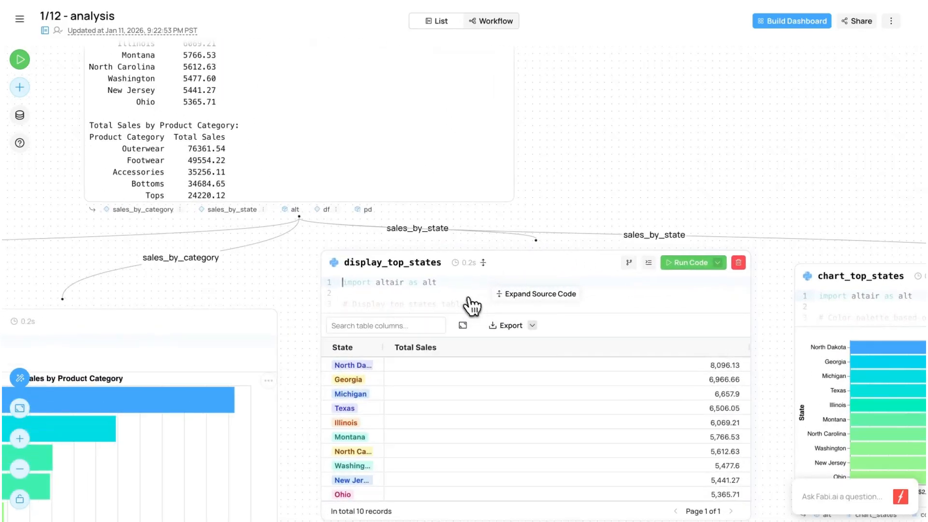
scroll(667, 305, "right", 6)
left_click(703, 312)
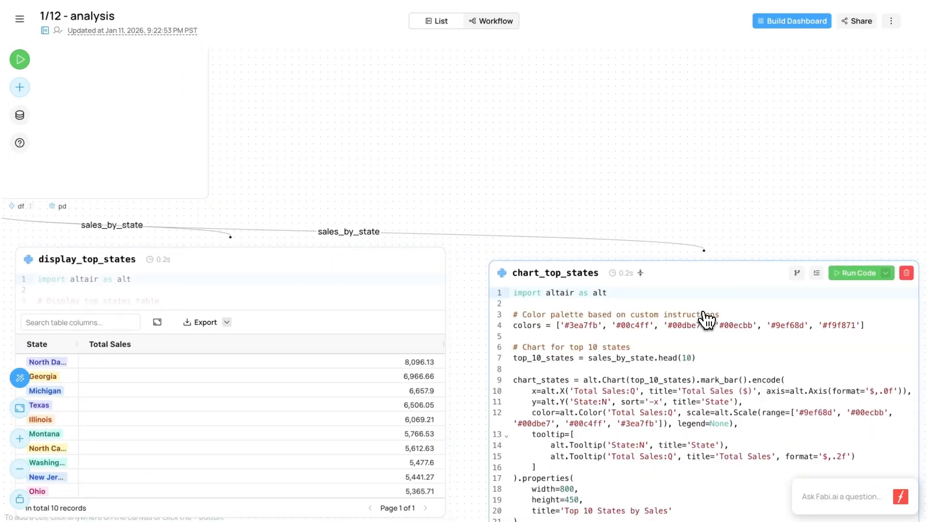
scroll(746, 334, "down", 4)
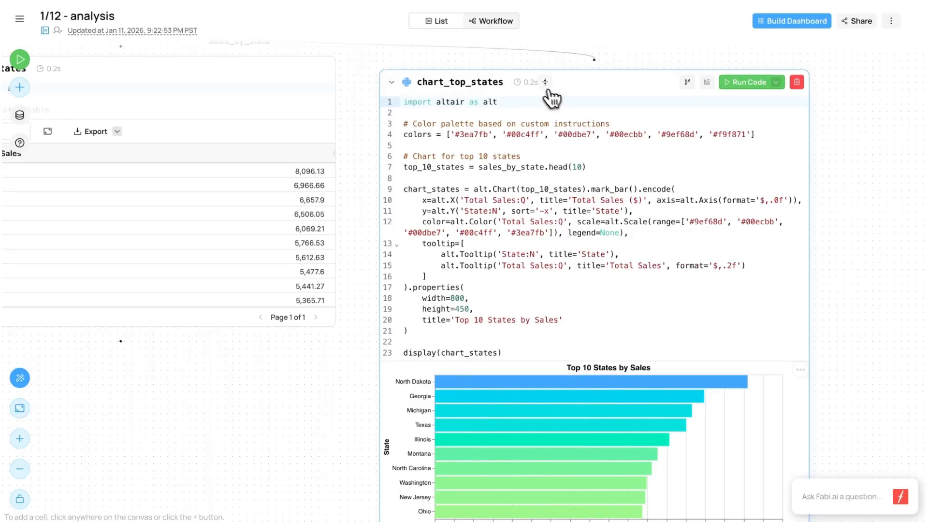
left_click(545, 82)
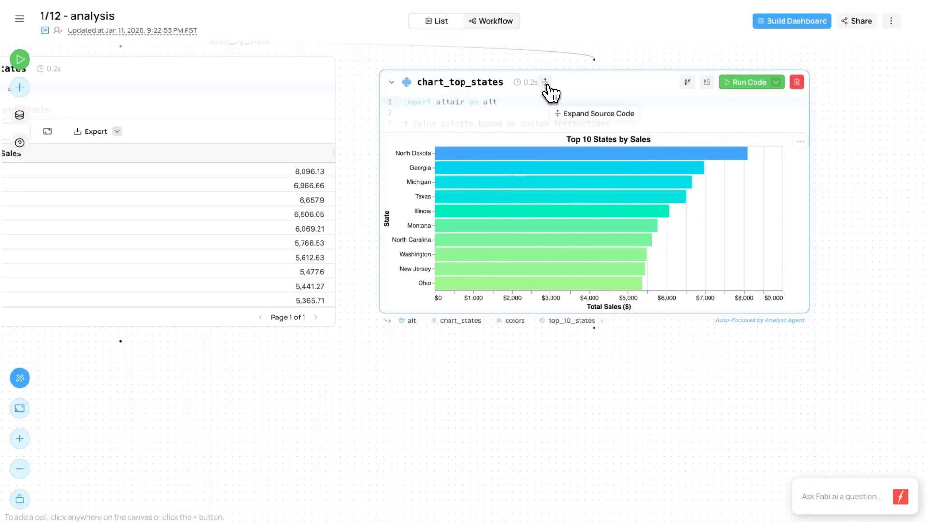
scroll(591, 179, "down", 5)
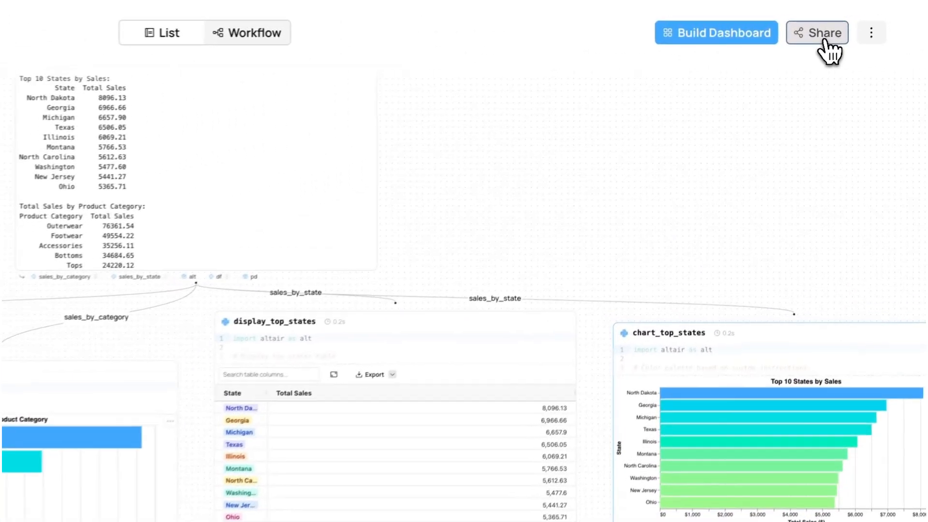
- Look at the analysis's sharing and general access options, and close them without changes
left_click(824, 42)
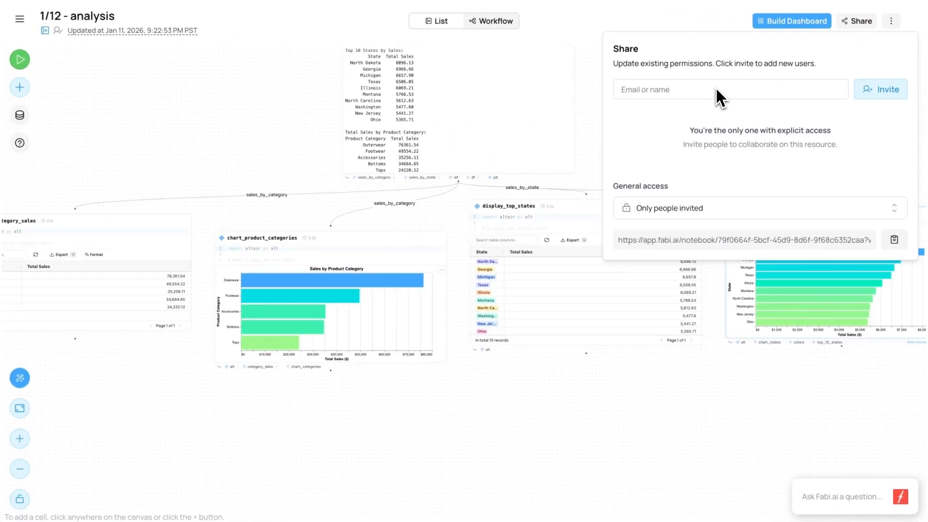
left_click(689, 24)
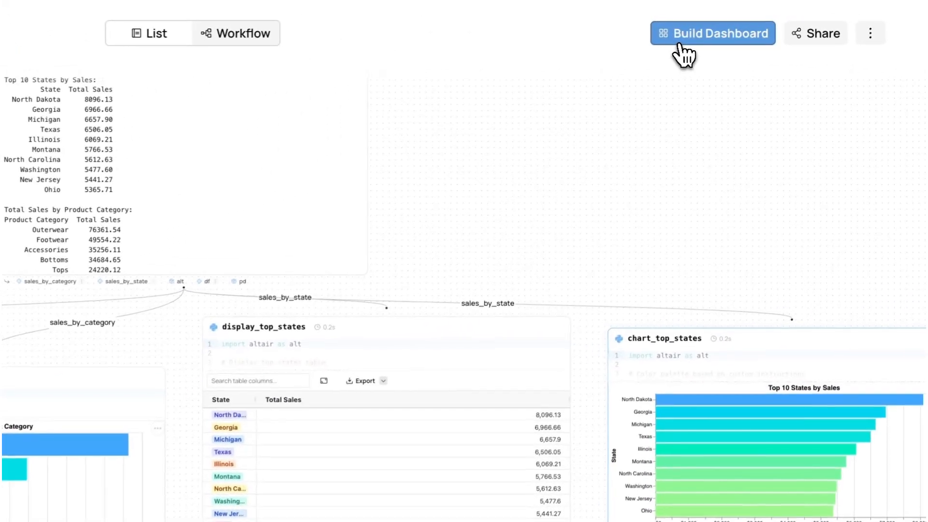
- Start building a dashboard from the analysis and remove upload_superdope_sales, calculate_top_sales, display_top_states and display_category_sales from its layout
left_click(679, 41)
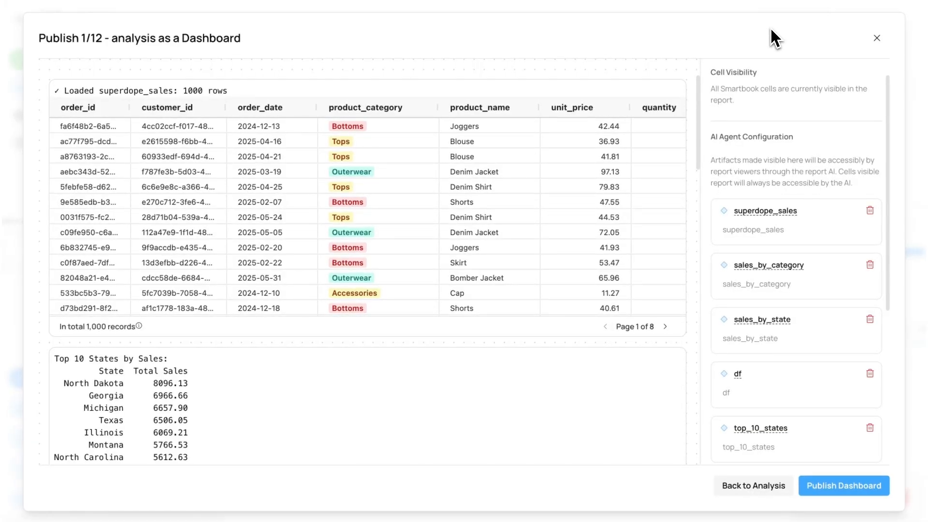
left_click(682, 84)
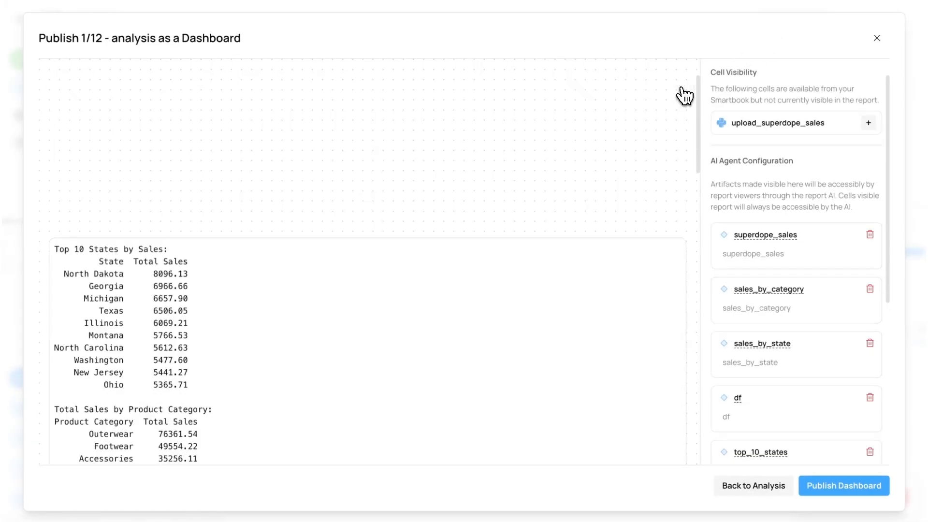
left_click(682, 84)
left_click(682, 85)
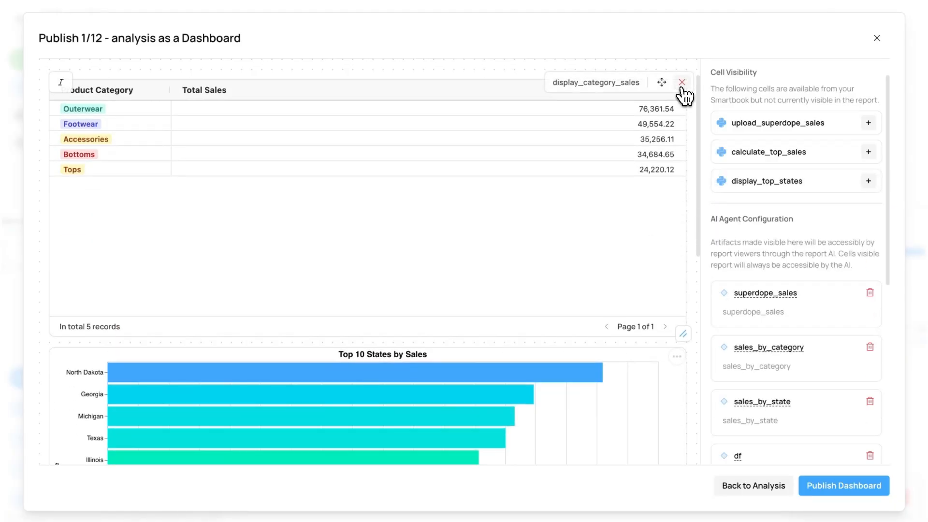
left_click(682, 84)
- Move the Top 10 States by Sales chart below the Sales by Product Category chart and publish the dashboard
mouse_move(667, 284)
left_click_drag(662, 82, 672, 330)
scroll(671, 256, "down", 2)
scroll(671, 257, "up", 2)
scroll(820, 356, "down", 8)
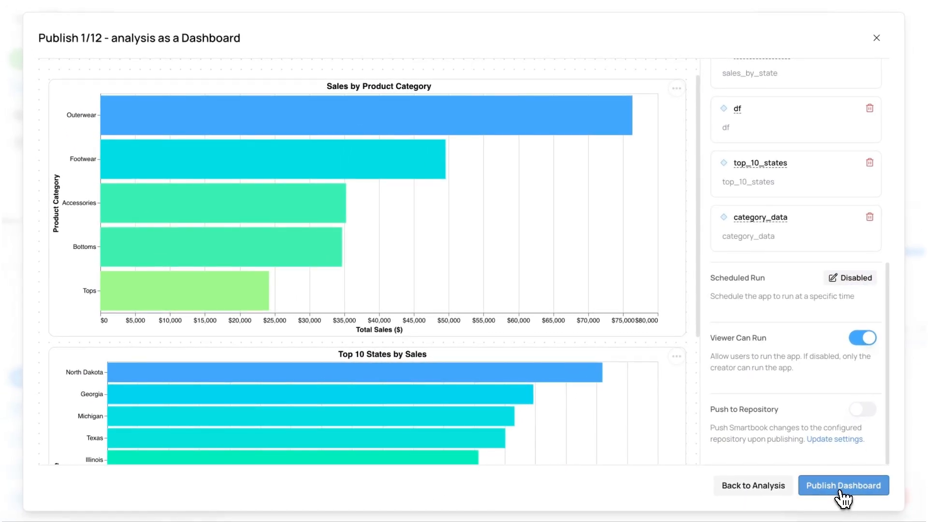
left_click(840, 491)
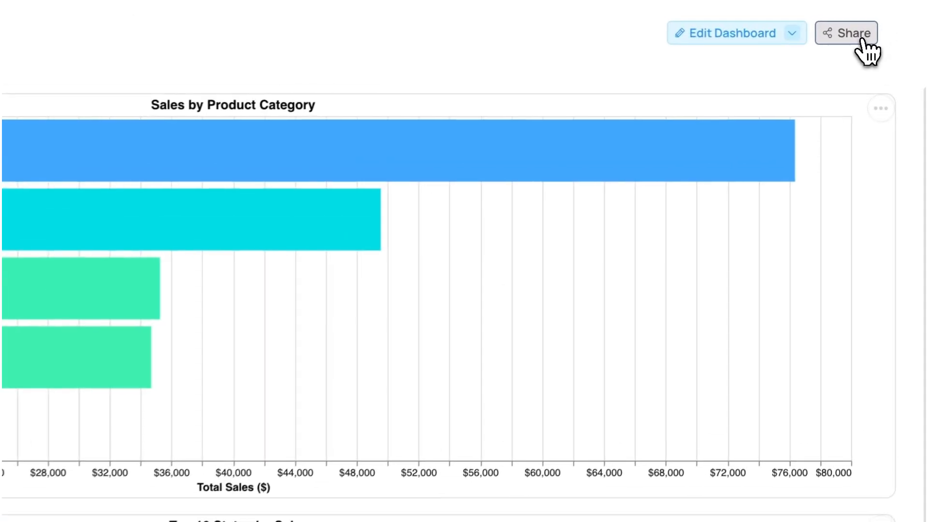
- View the published dashboard's sharing and invitation options, and close them without changes
left_click(863, 41)
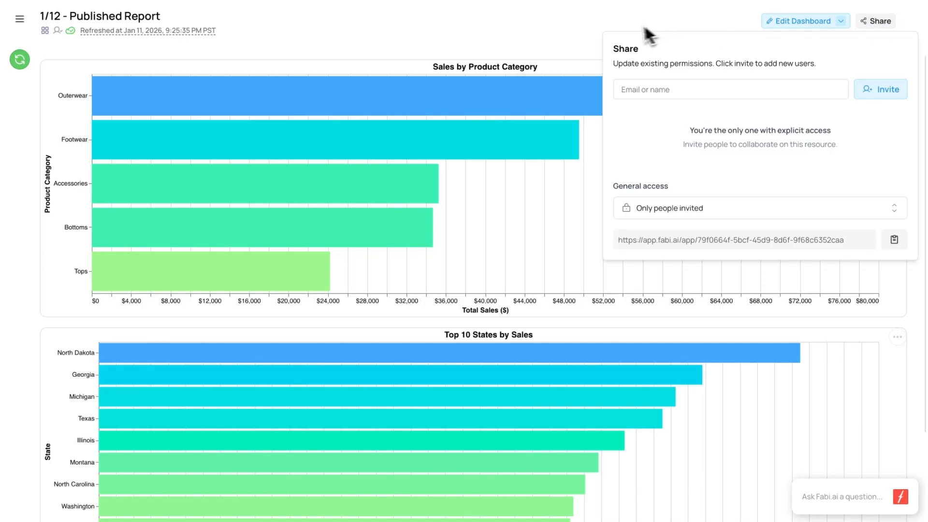
left_click(556, 44)
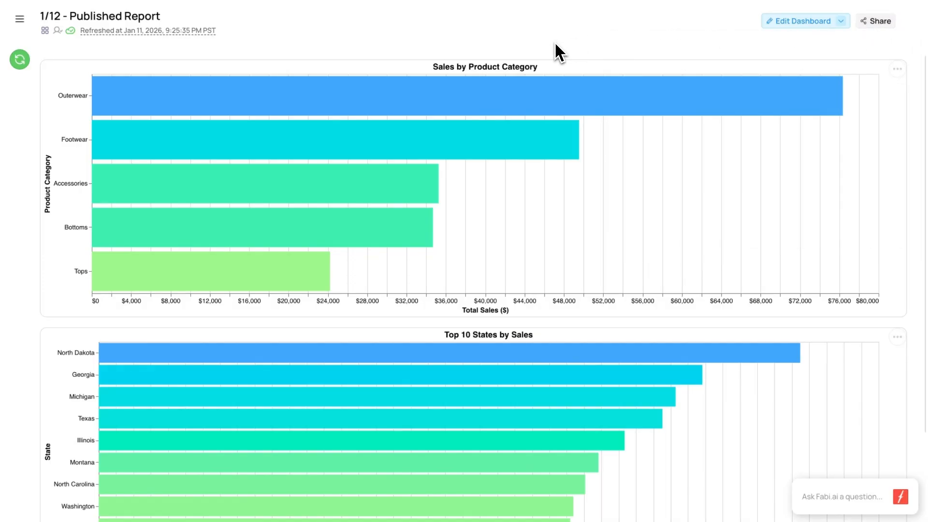